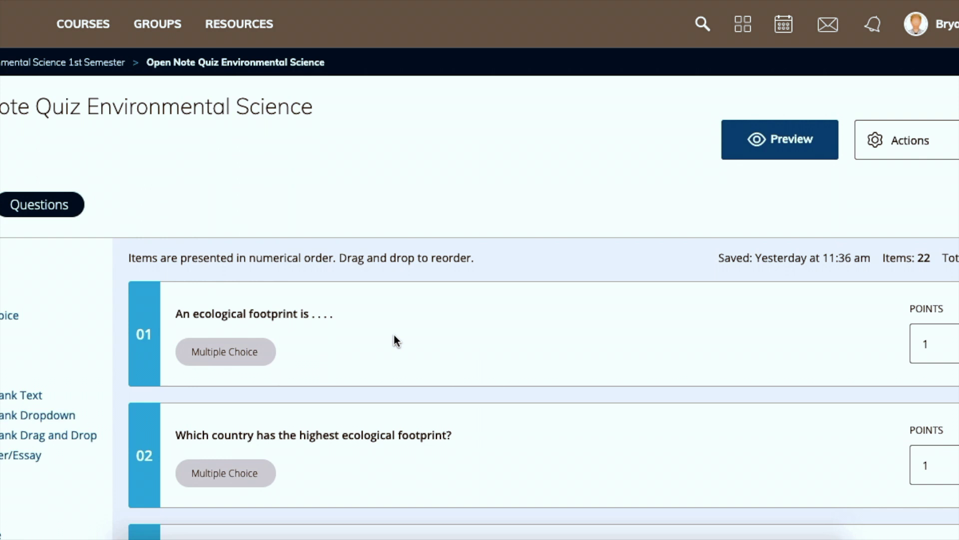
Step: Open question 01 of the Open Note Quiz Environmental Science in the Multiple Choice editor
click(372, 313)
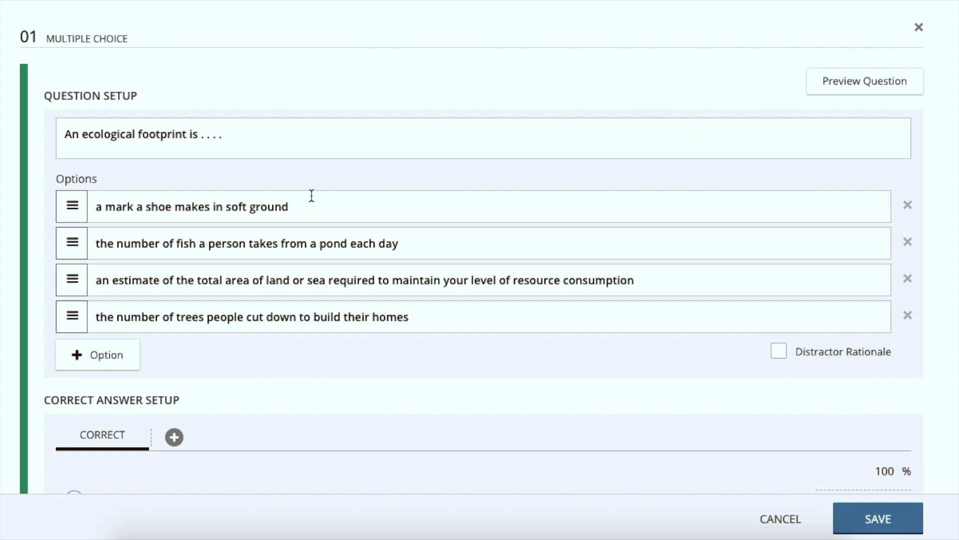
Step: Place the cursor in the 'An ecological footprint is . . . .' prompt to show the toolbar
click(348, 134)
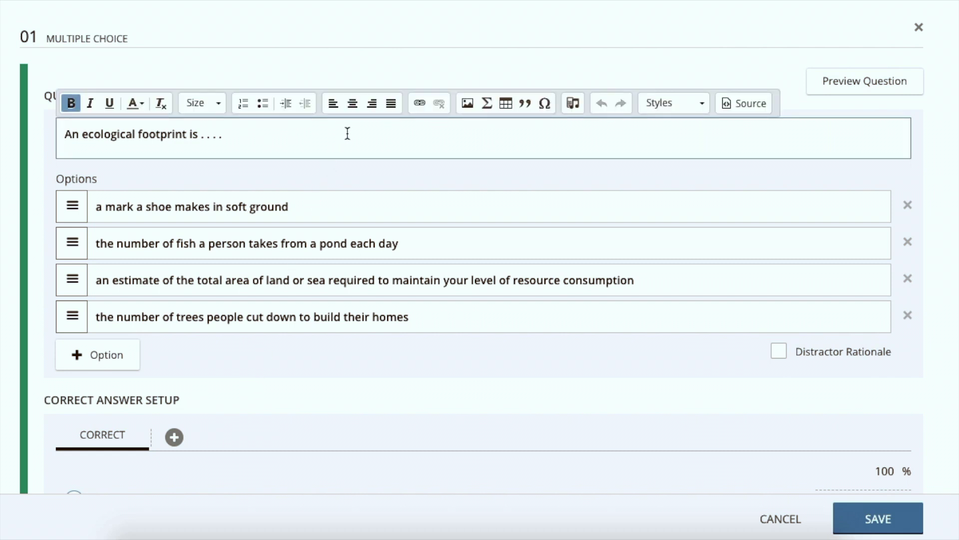
Step: Open Record audio from Tools, allow microphone access, then cancel out without adding audio
click(573, 104)
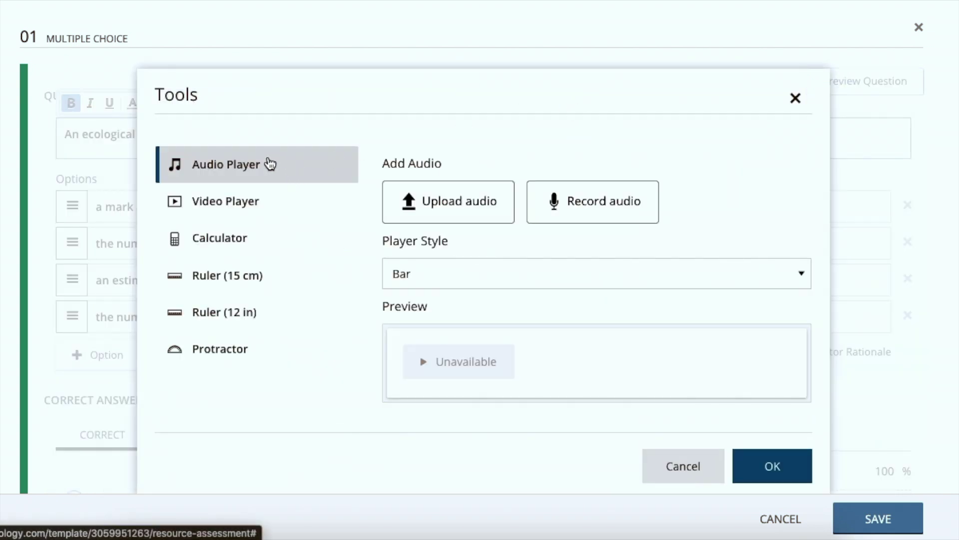
click(636, 213)
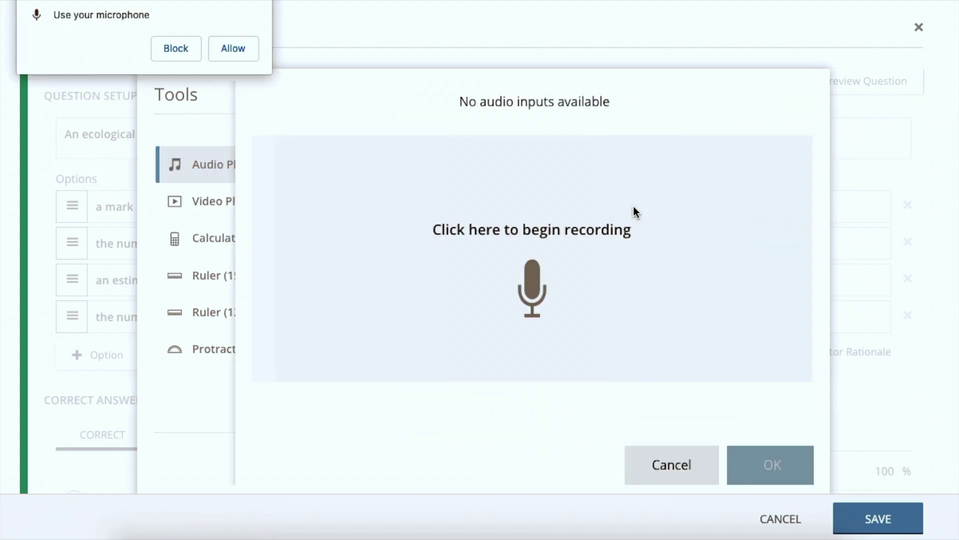
click(232, 48)
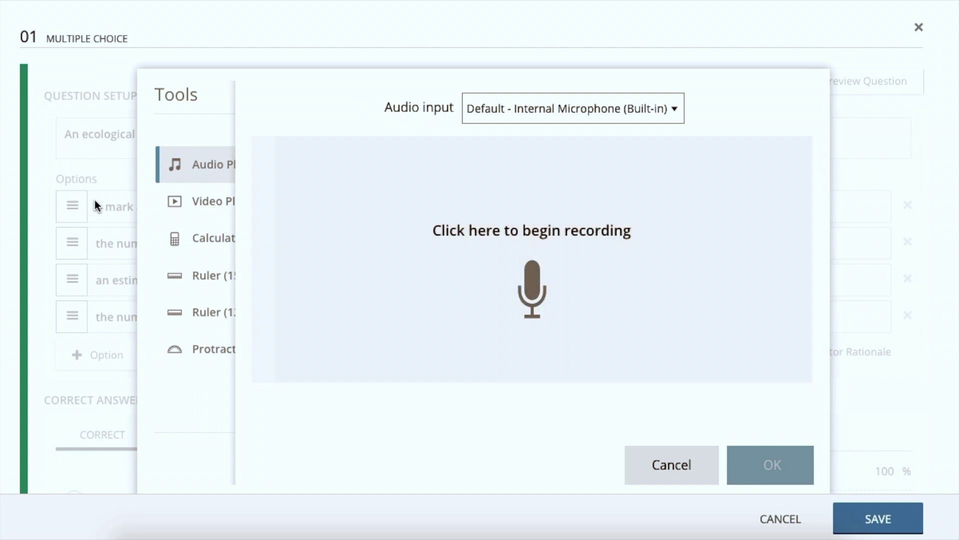
click(670, 466)
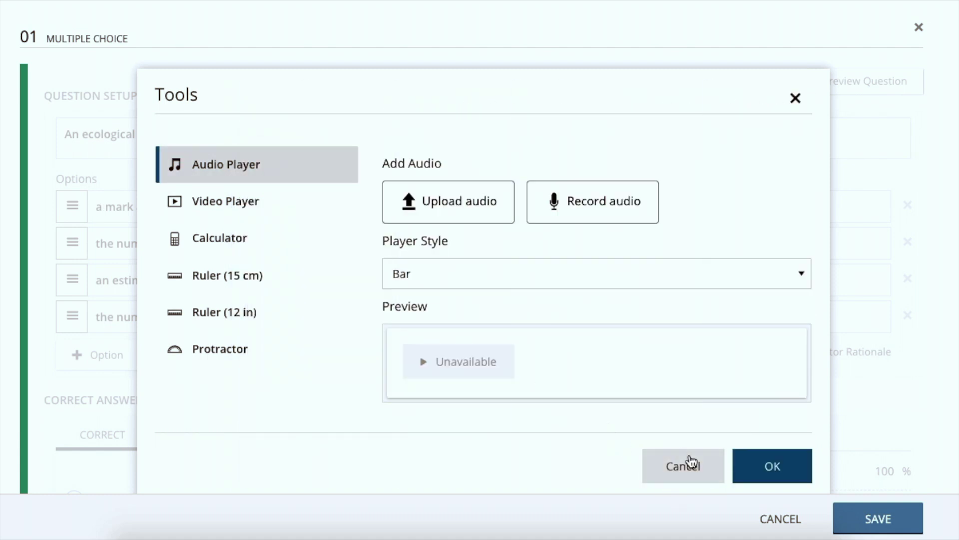
click(691, 462)
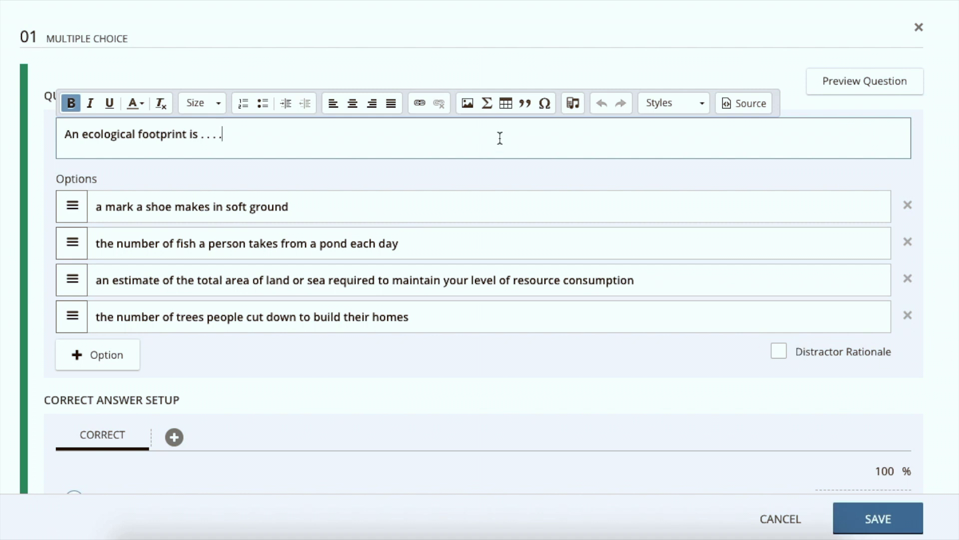
click(572, 103)
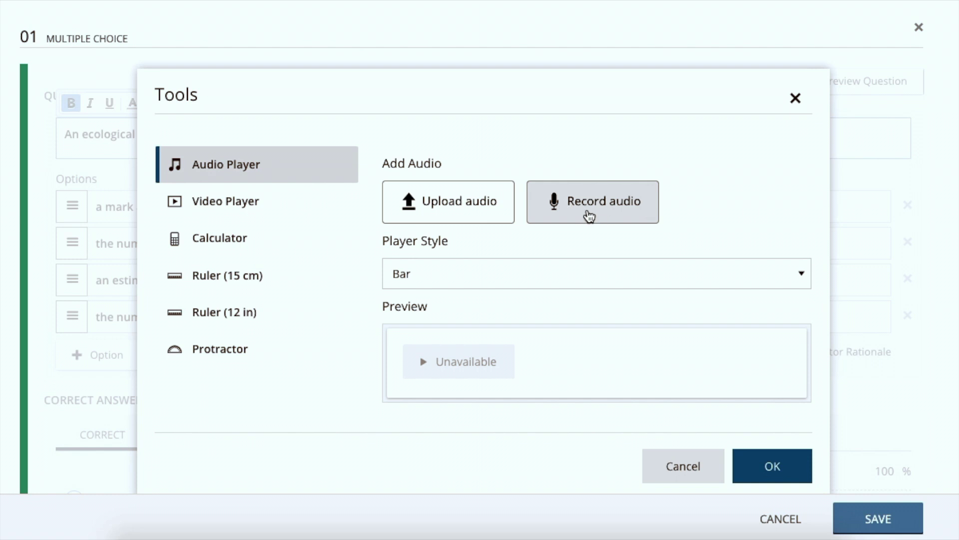
Step: Record a 4-second clip, play it back, and insert it as a Bar player under the prompt
click(588, 214)
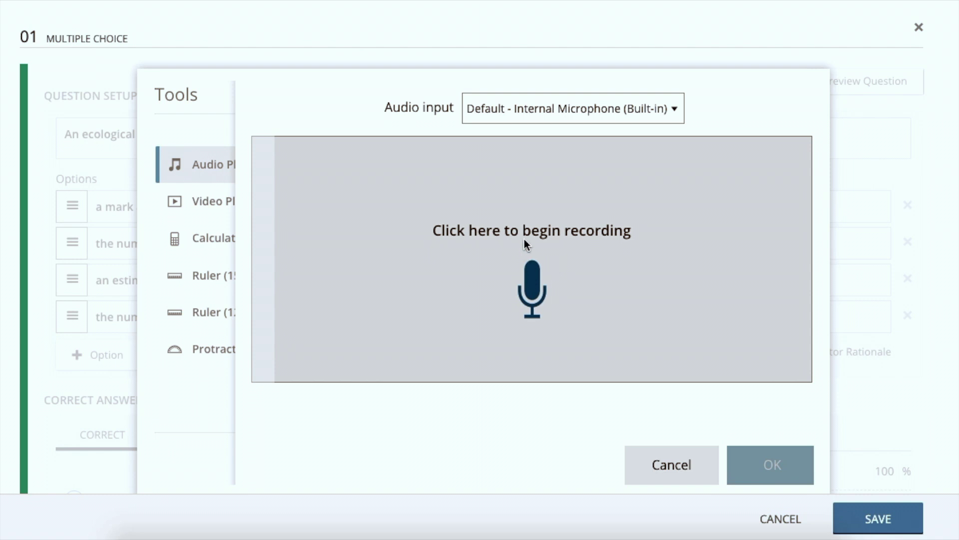
click(500, 232)
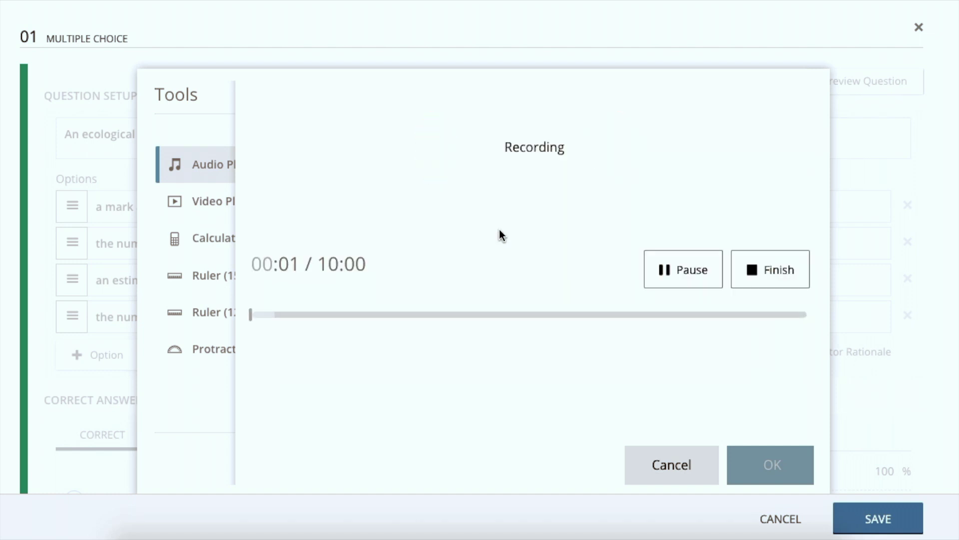
click(771, 277)
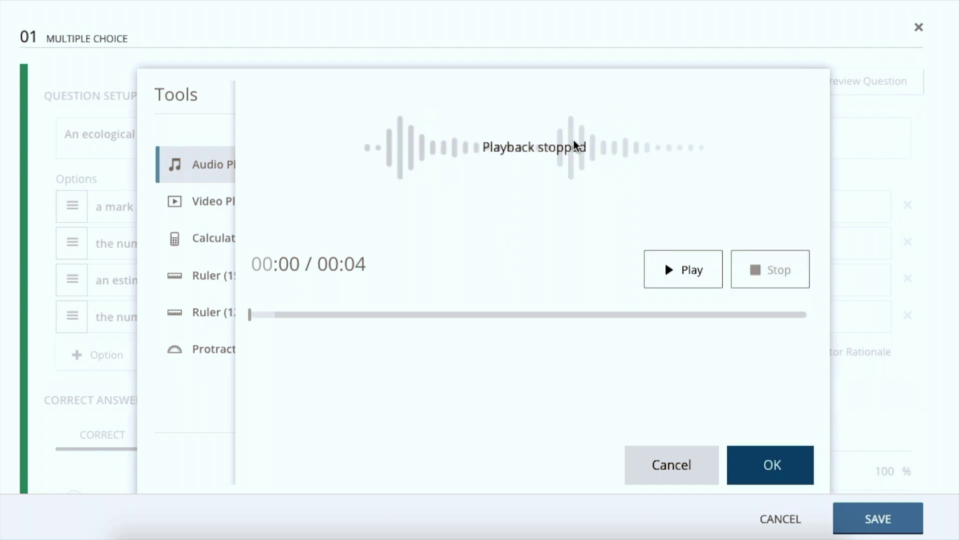
click(691, 281)
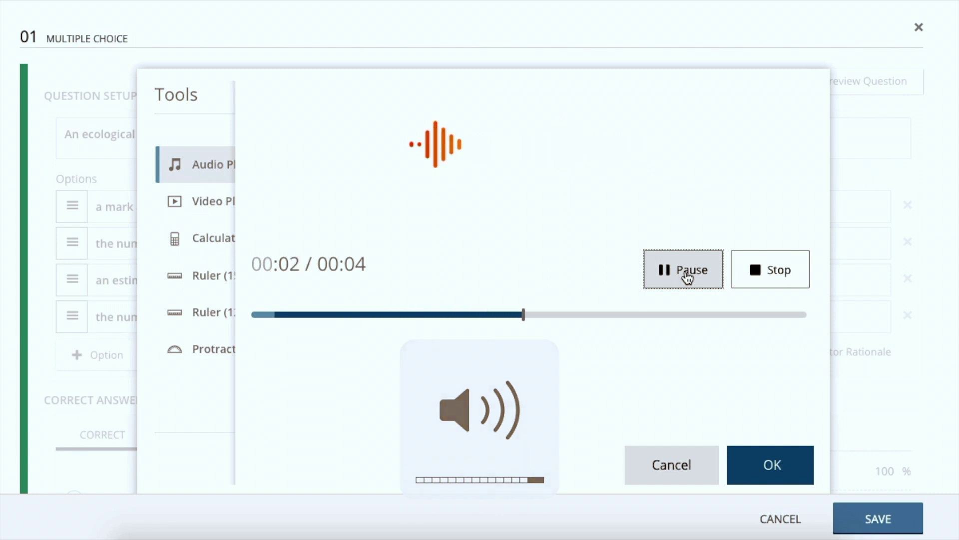
click(762, 283)
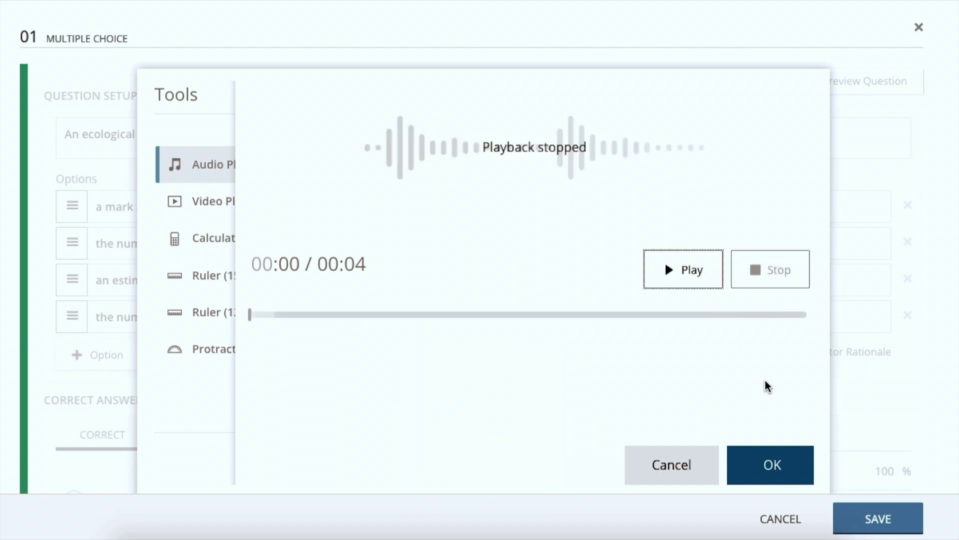
click(770, 465)
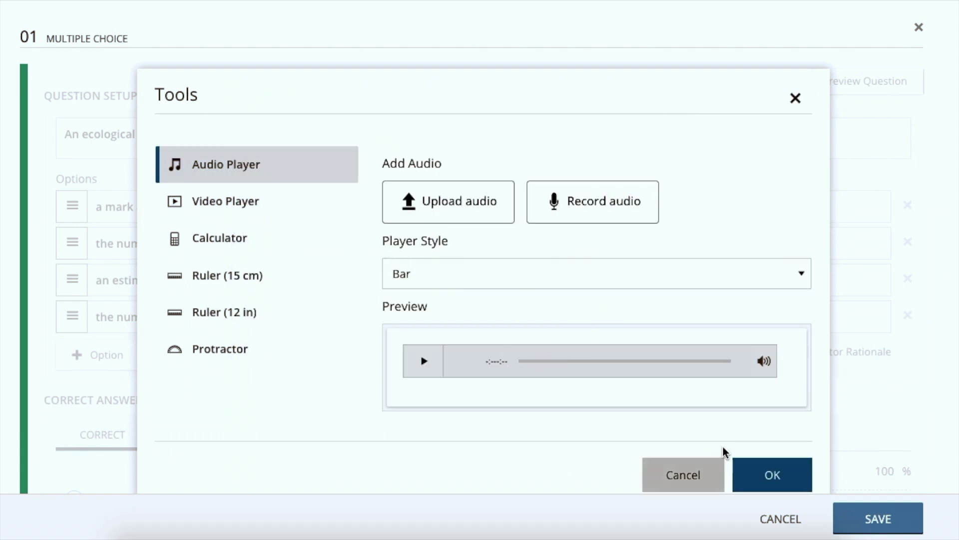
click(798, 475)
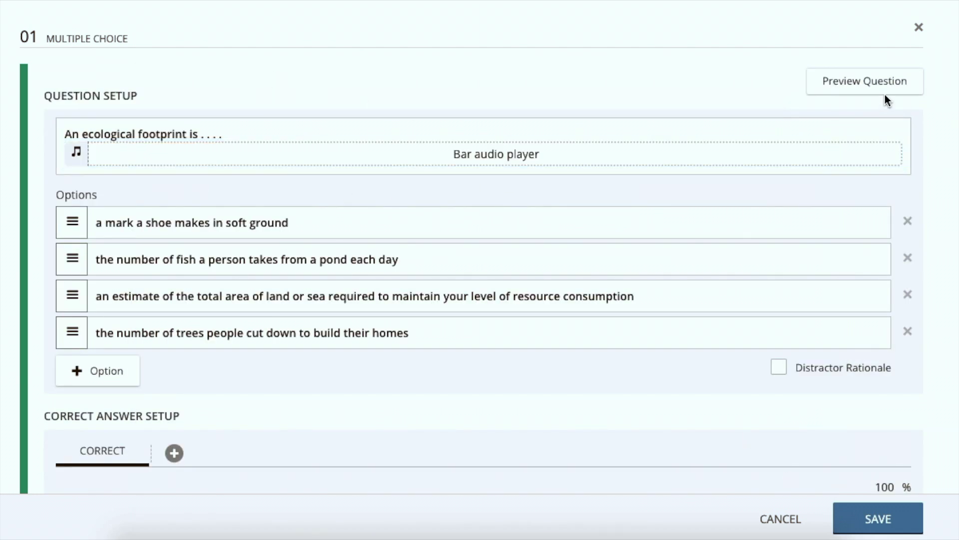
Step: Preview question 01, play and pause its audio clip, then return to editing
click(872, 86)
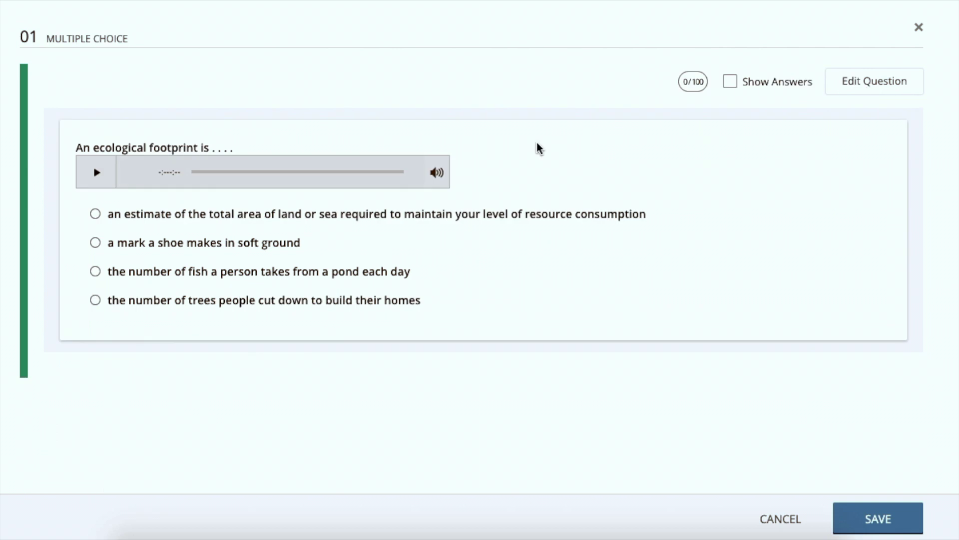
click(95, 174)
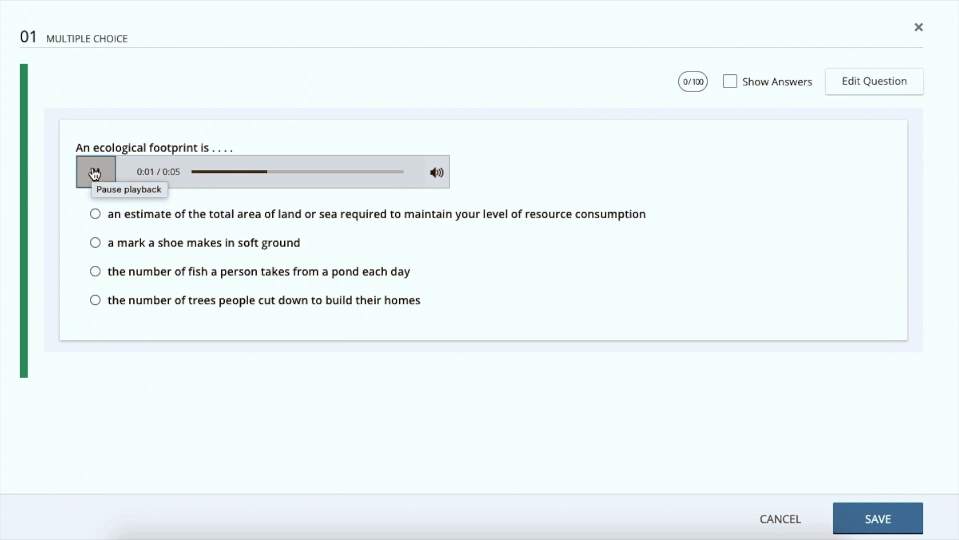
click(94, 173)
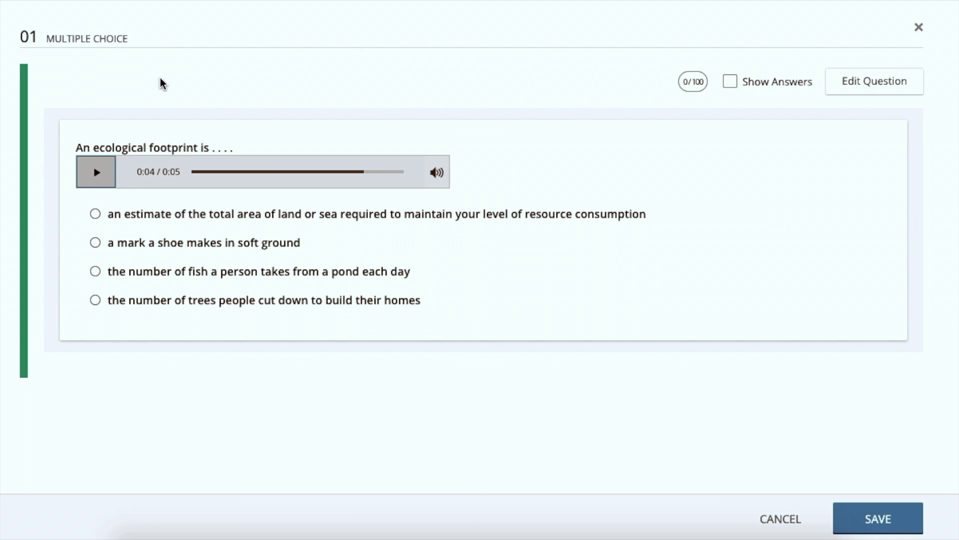
click(870, 84)
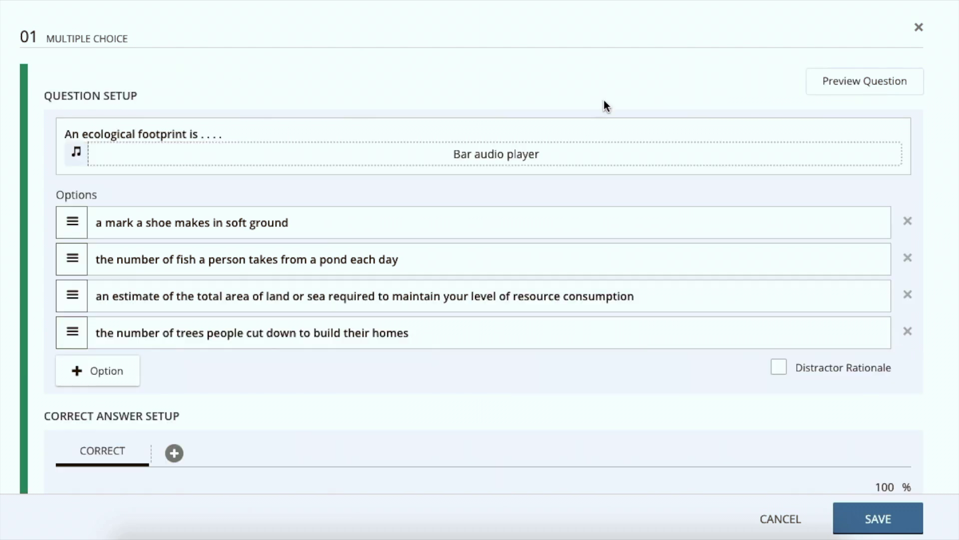
Step: Record a clip for the first answer option, insert it as a Bar player, and save question 01
click(349, 228)
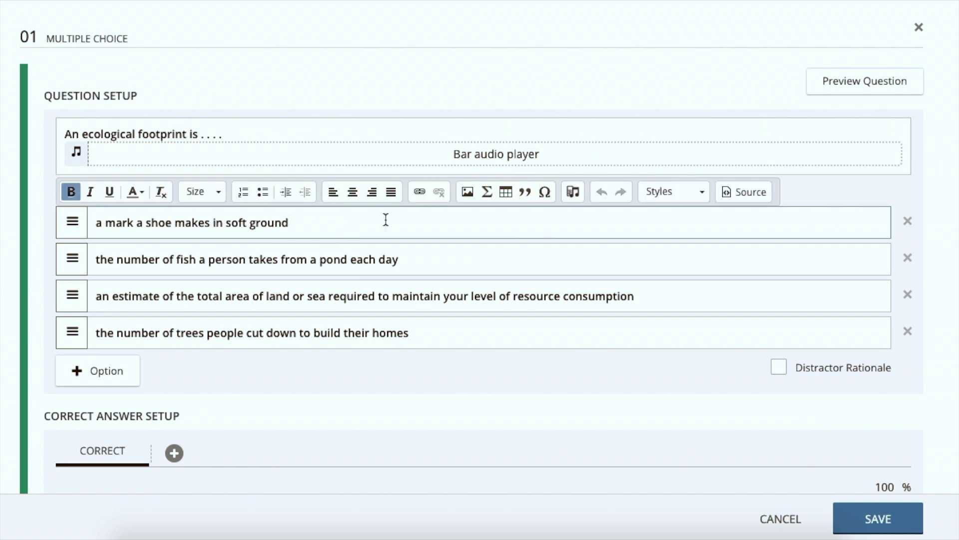
click(573, 192)
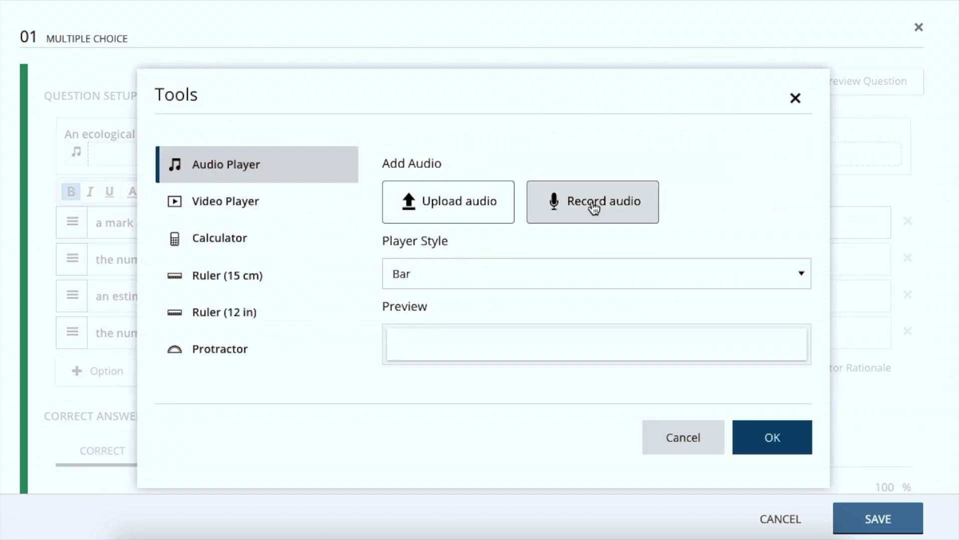
click(594, 203)
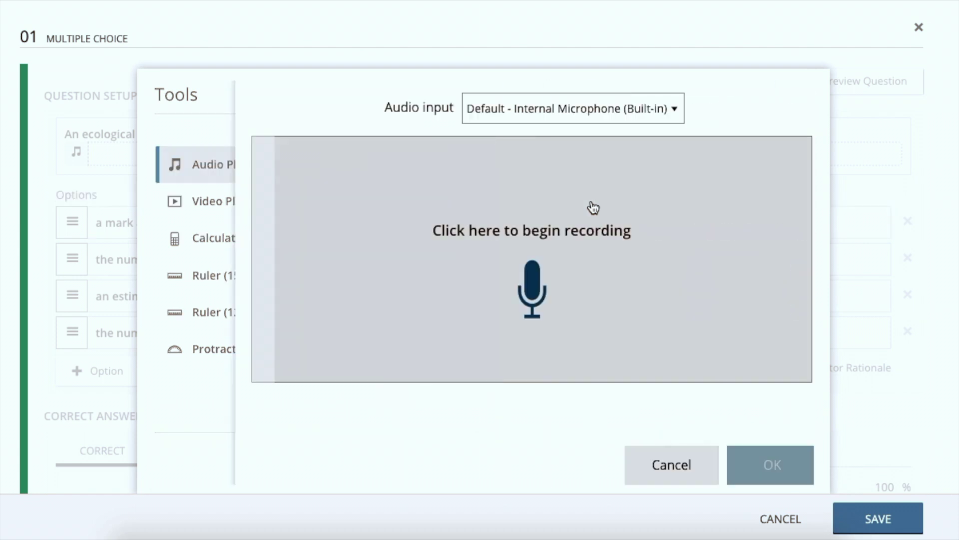
click(538, 278)
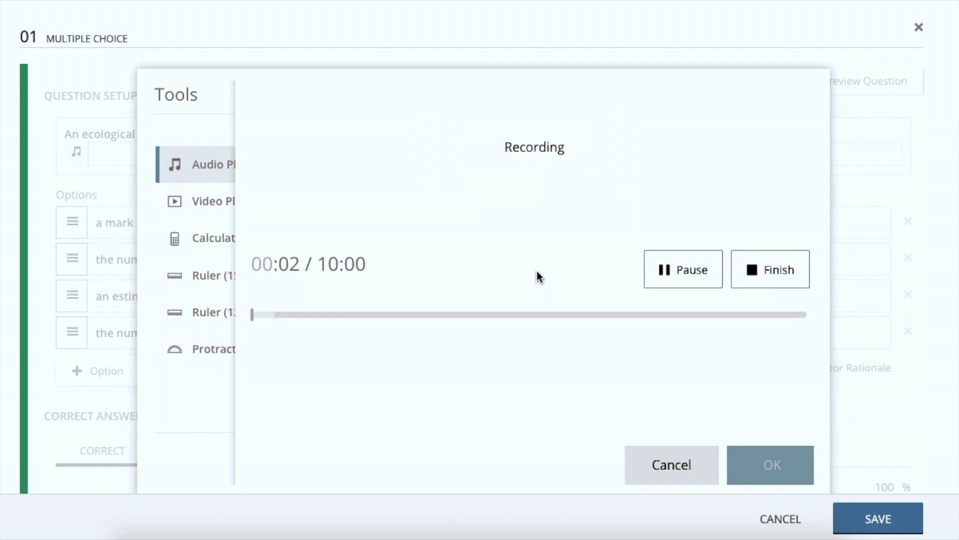
click(766, 272)
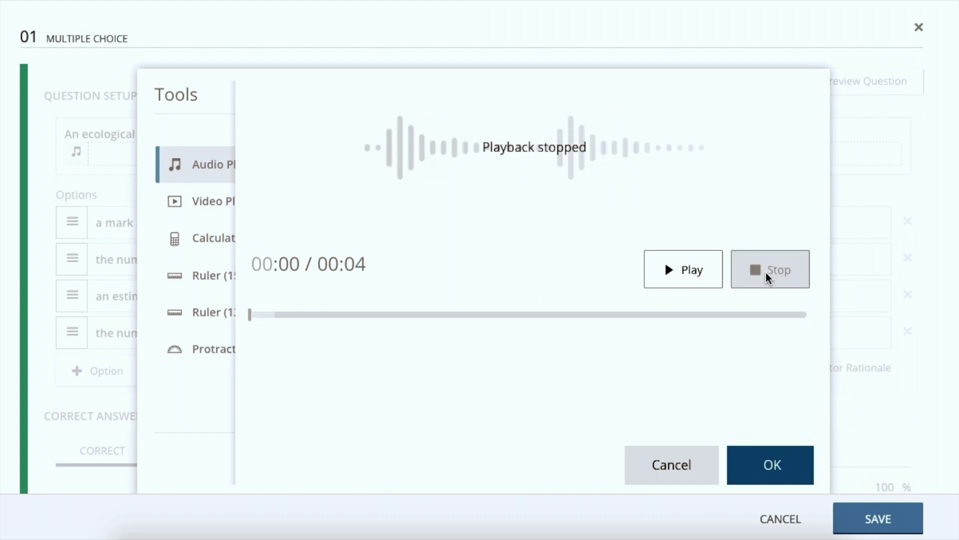
click(777, 457)
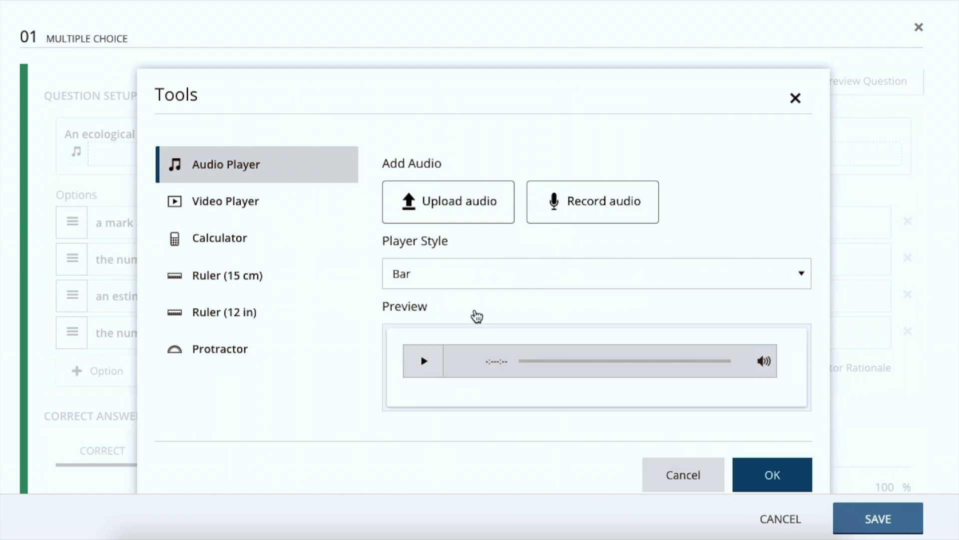
click(424, 364)
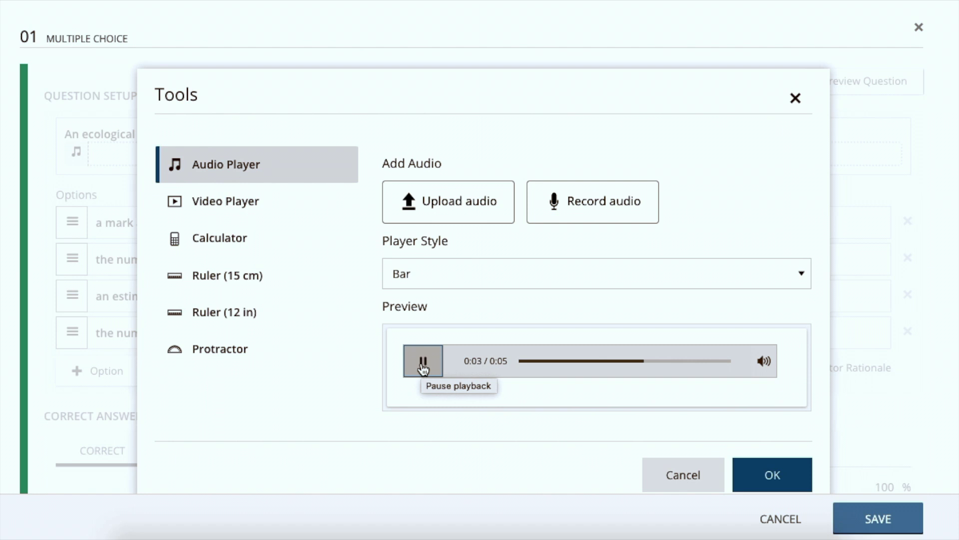
click(771, 474)
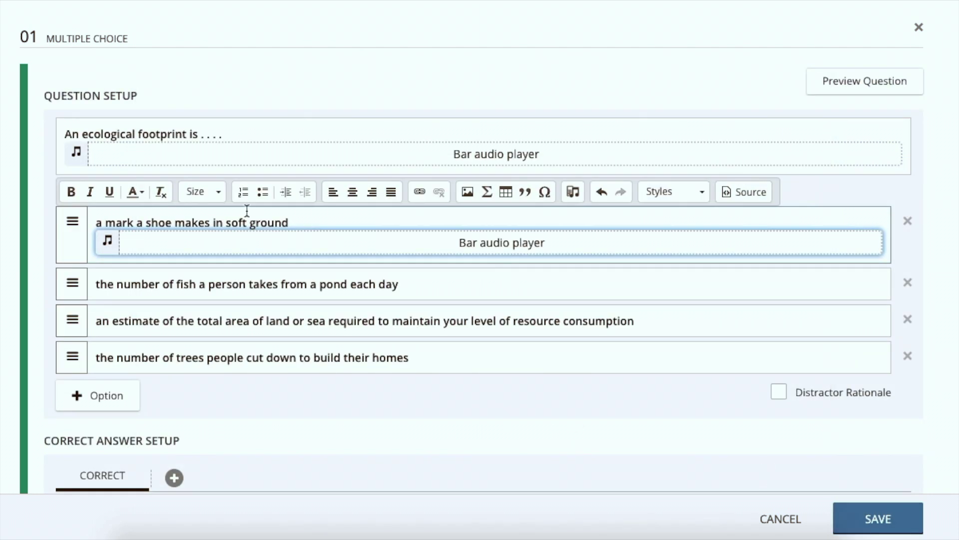
click(868, 518)
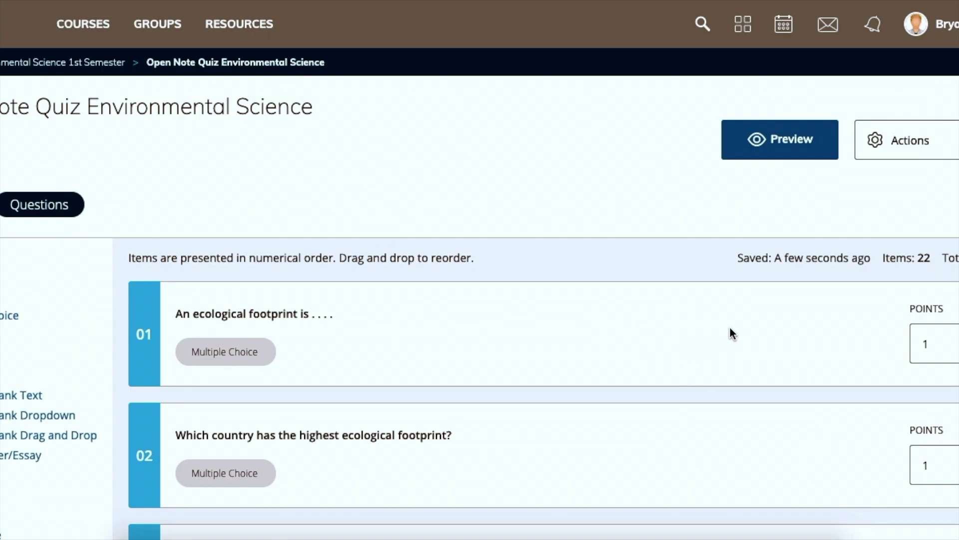
Step: Reopen question 01, preview it, return to editing, and select the stem's Bar audio player
click(595, 333)
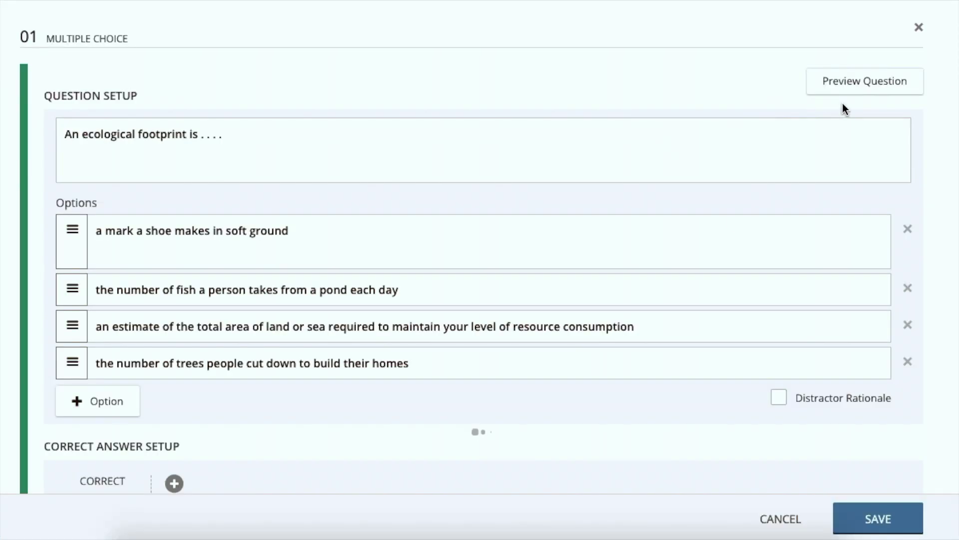
click(850, 76)
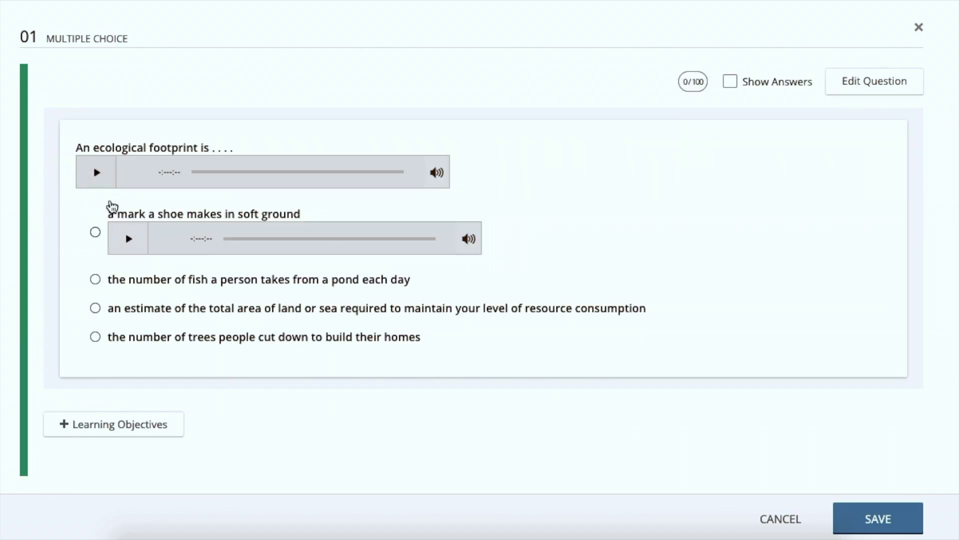
click(866, 88)
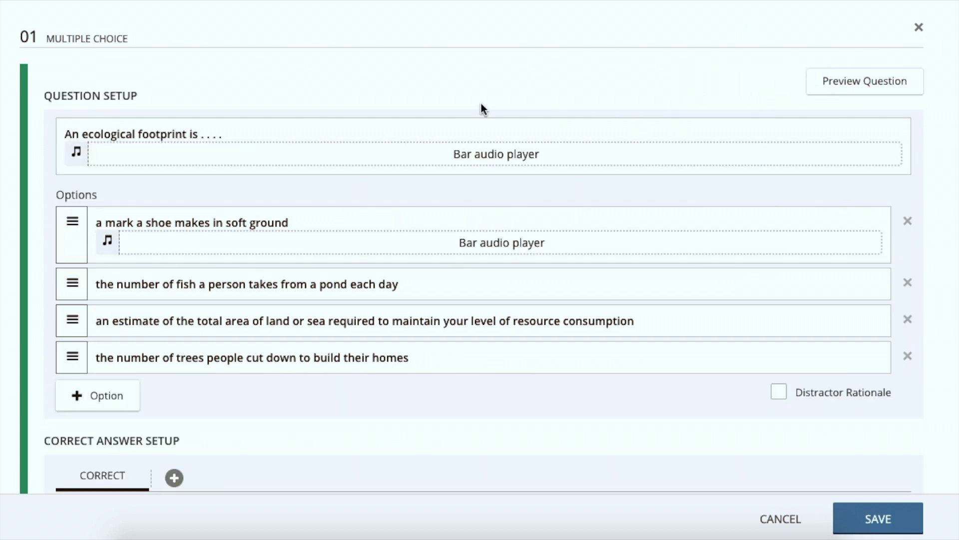
click(415, 131)
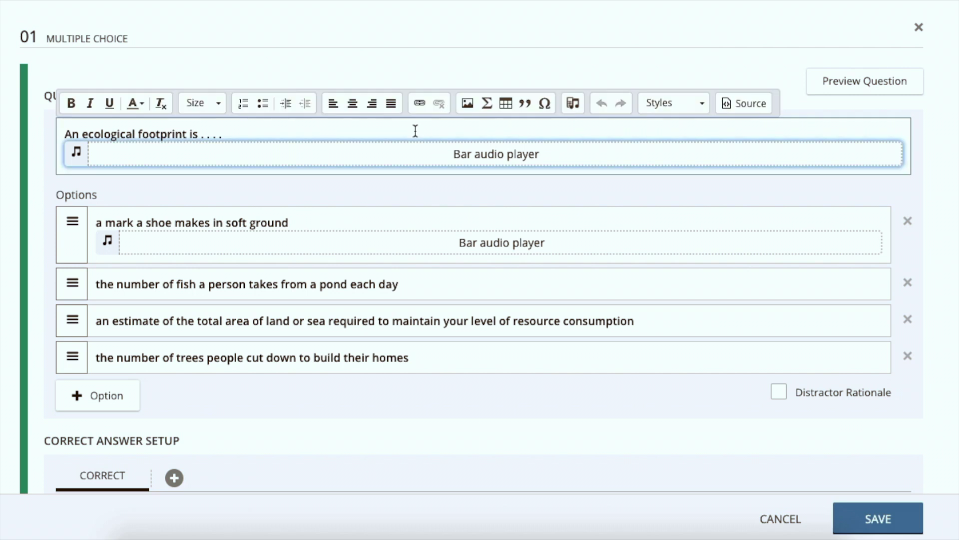
Step: Set the stem's audio Player Style to Minimal after trying other styles, then preview it
click(573, 102)
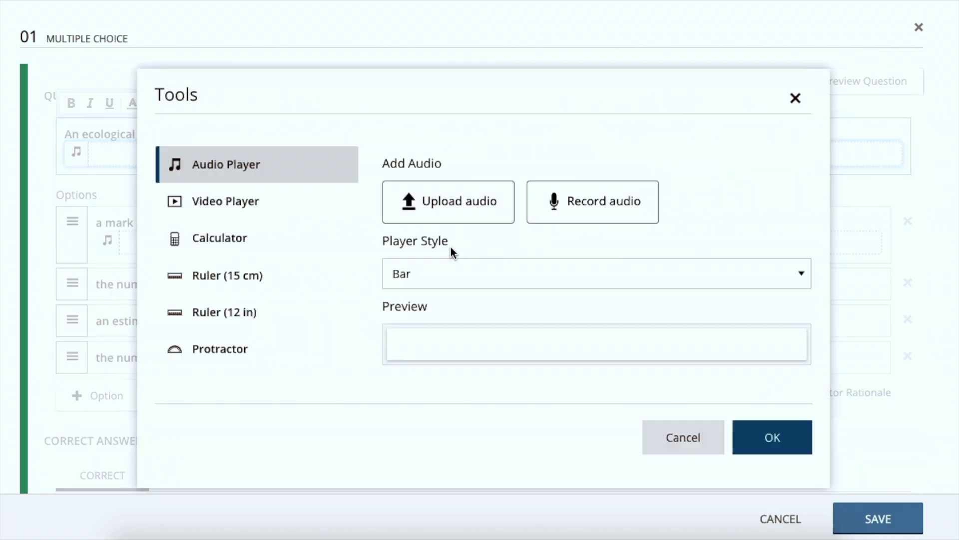
click(456, 278)
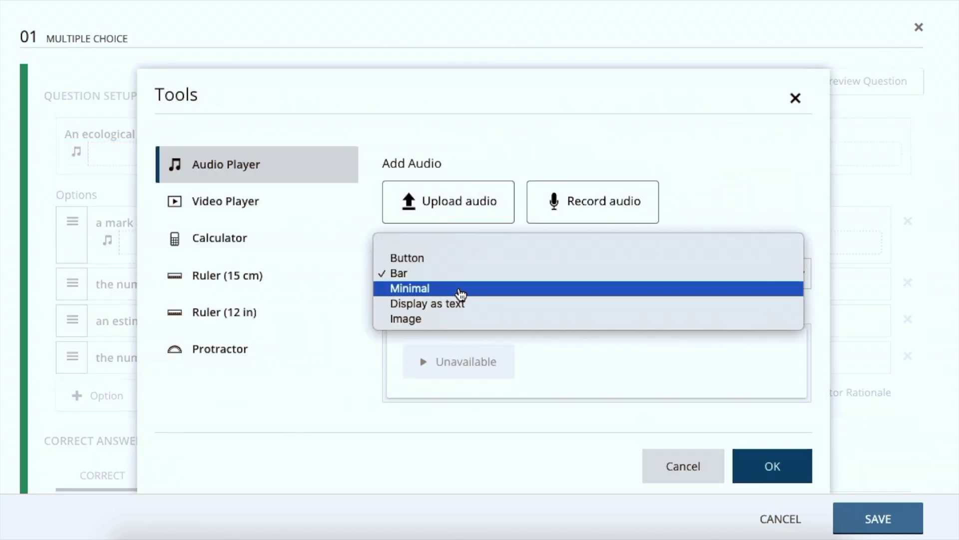
click(460, 290)
click(461, 278)
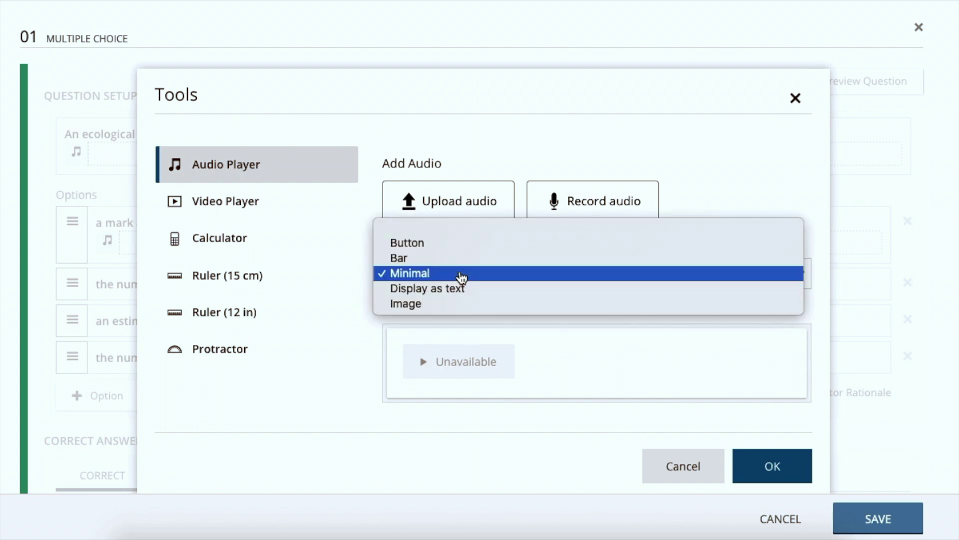
click(460, 292)
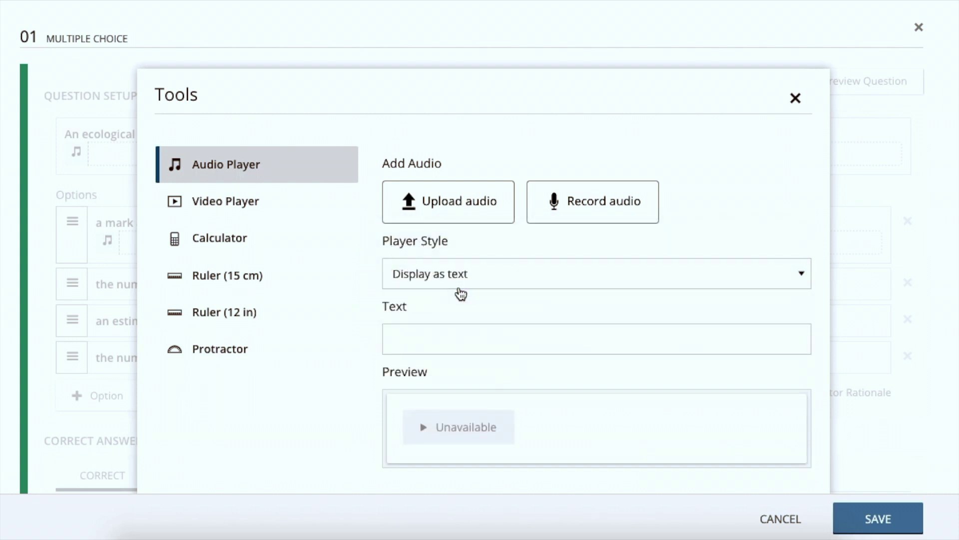
click(469, 276)
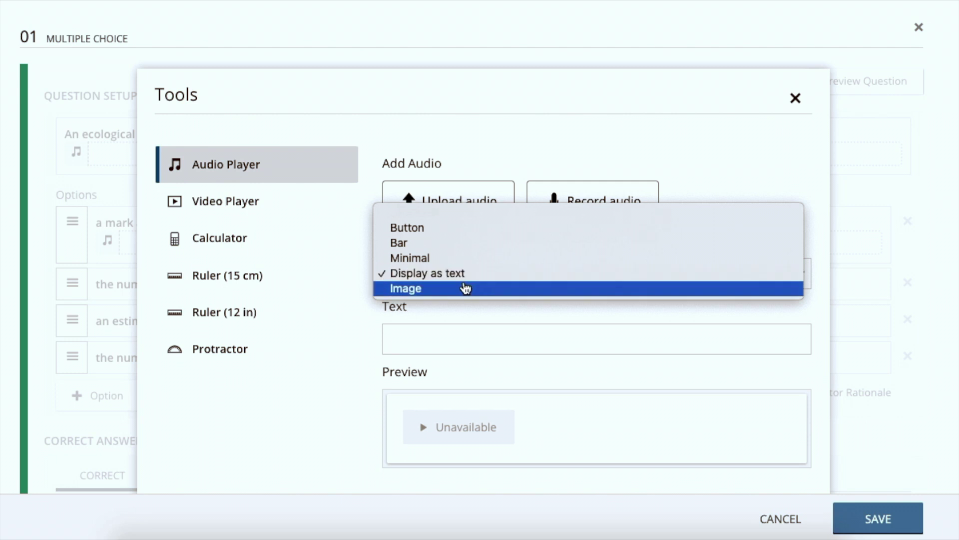
click(464, 289)
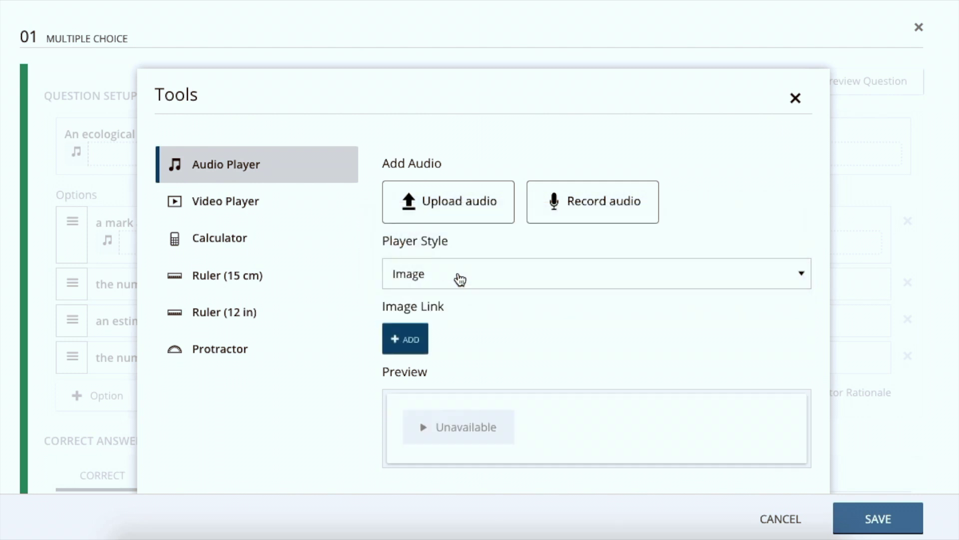
click(457, 276)
click(466, 243)
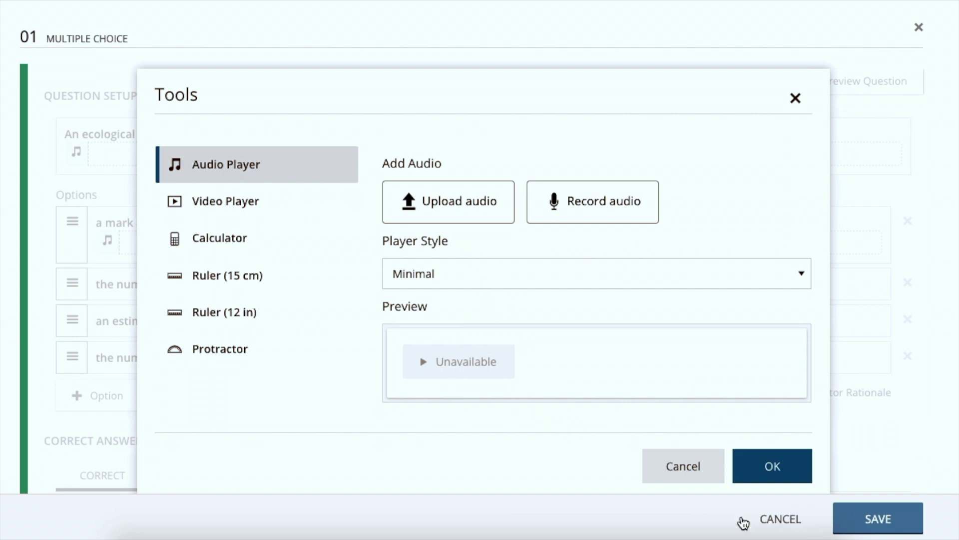
click(771, 470)
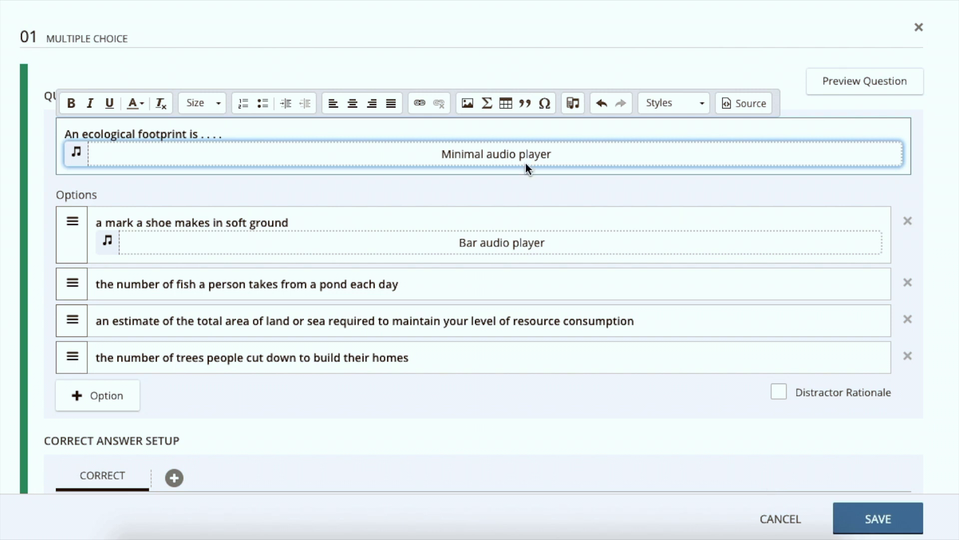
click(876, 89)
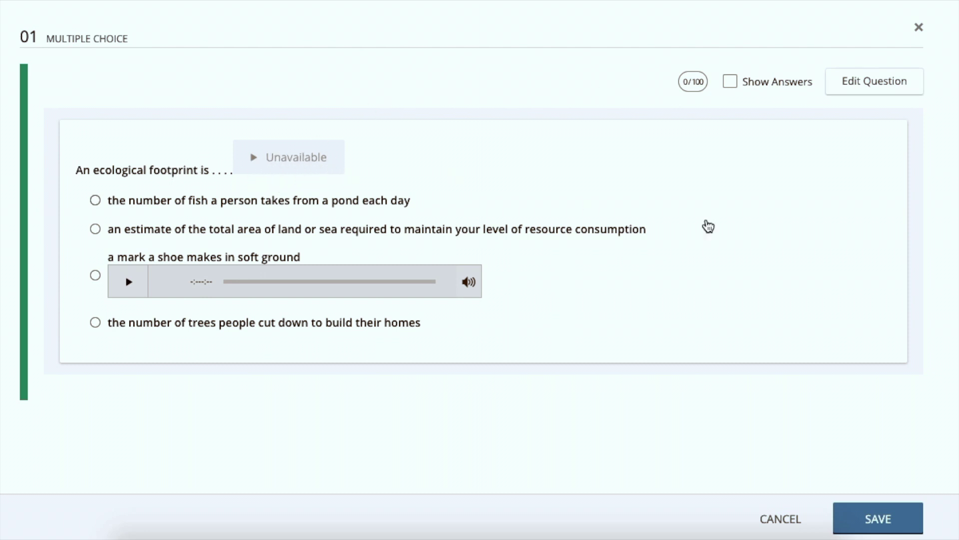
Step: Back in the editor, set the stem's audio Player Style back to Bar
click(872, 83)
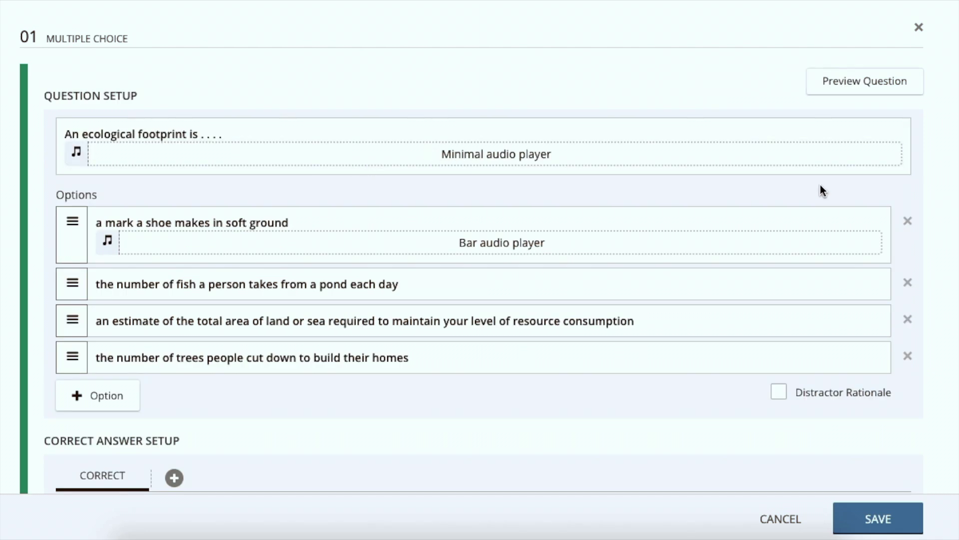
click(566, 151)
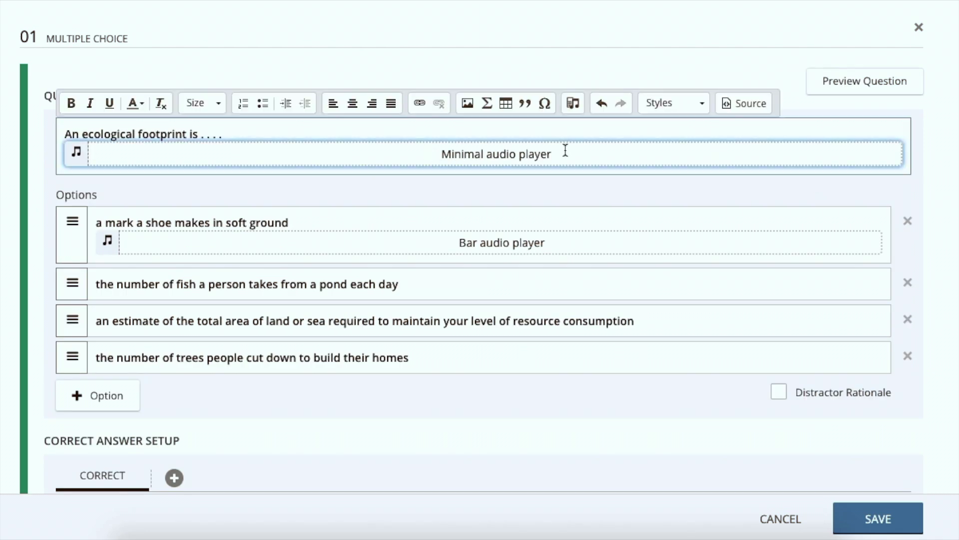
click(572, 103)
click(458, 271)
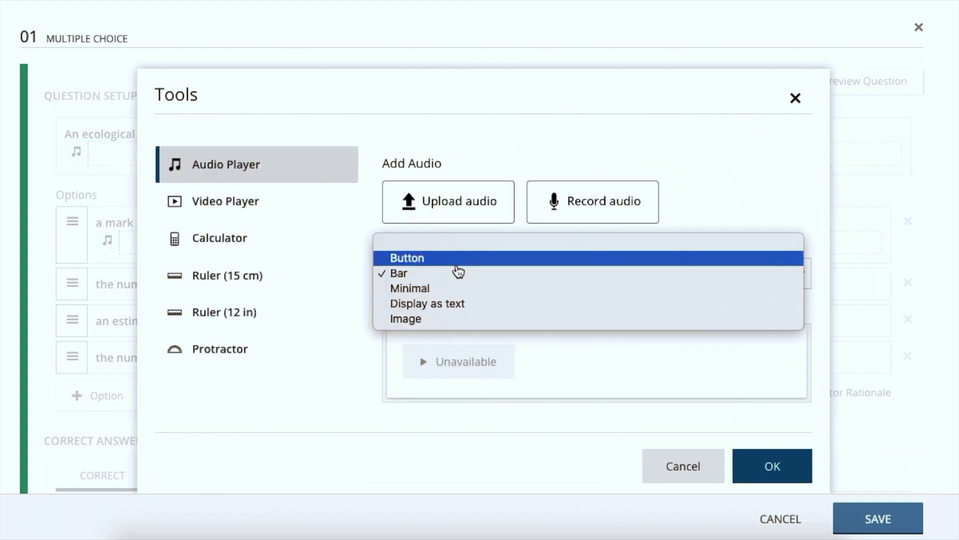
click(456, 273)
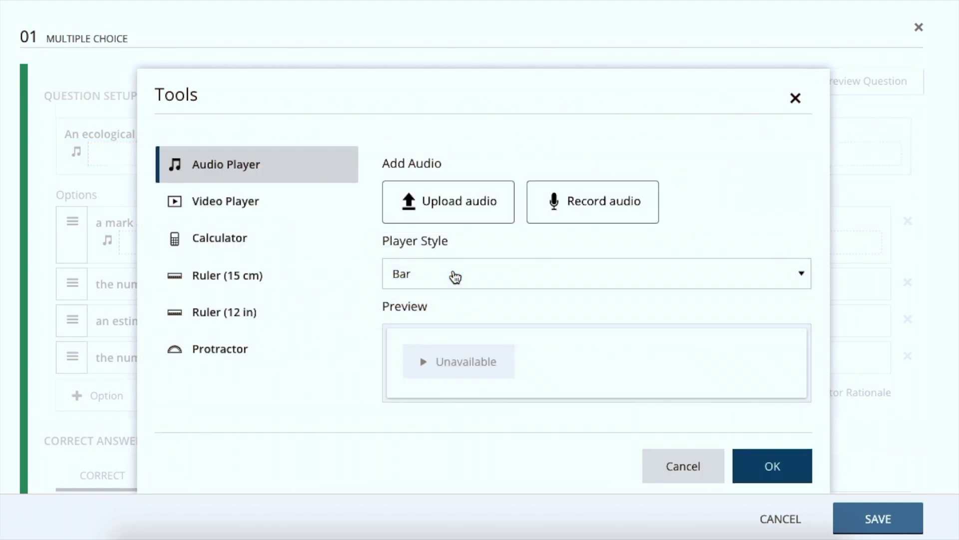
click(765, 466)
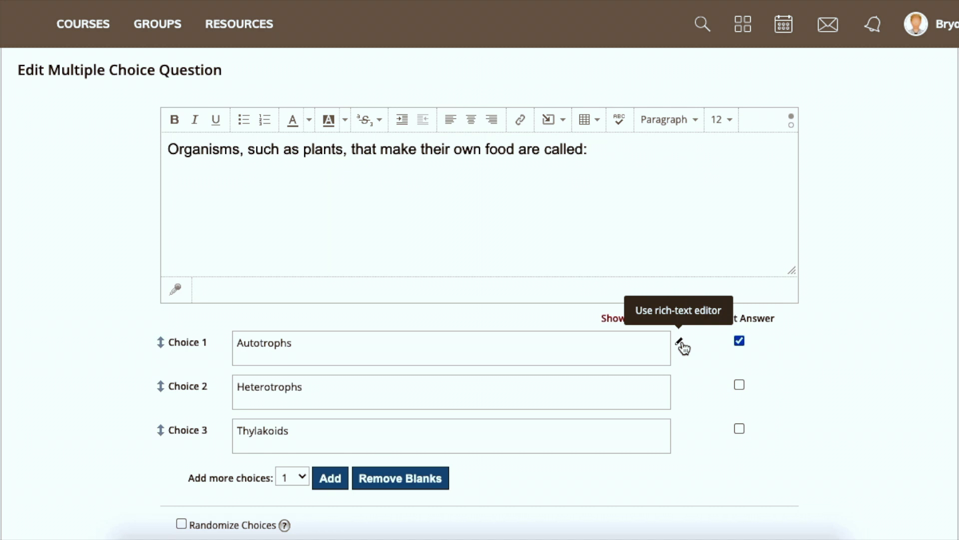
Step: Start an audio recording for the 'Organisms, such as plants, that make their own food' question
click(177, 292)
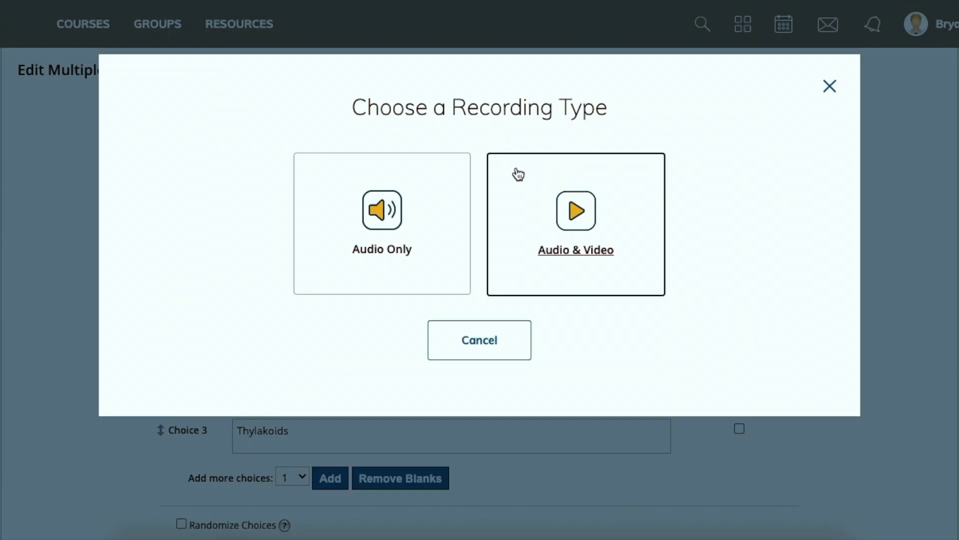
Step: Record a roughly 13-second audio-only clip for the 'Organisms… are called:' question
click(400, 209)
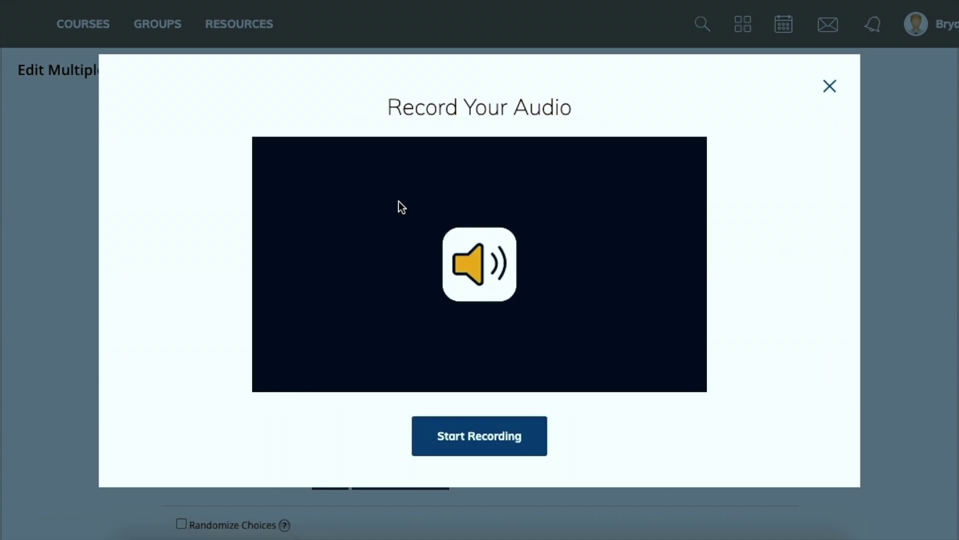
click(508, 430)
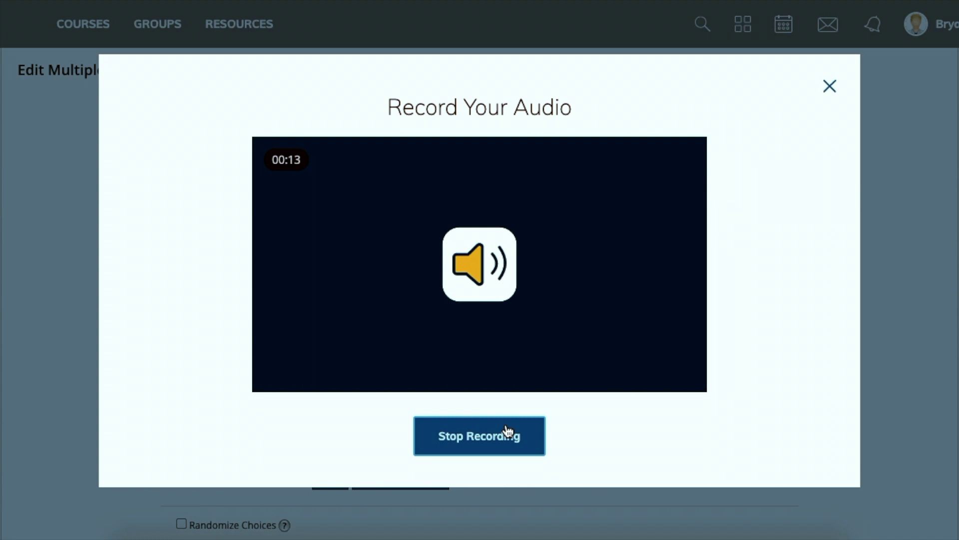
click(507, 430)
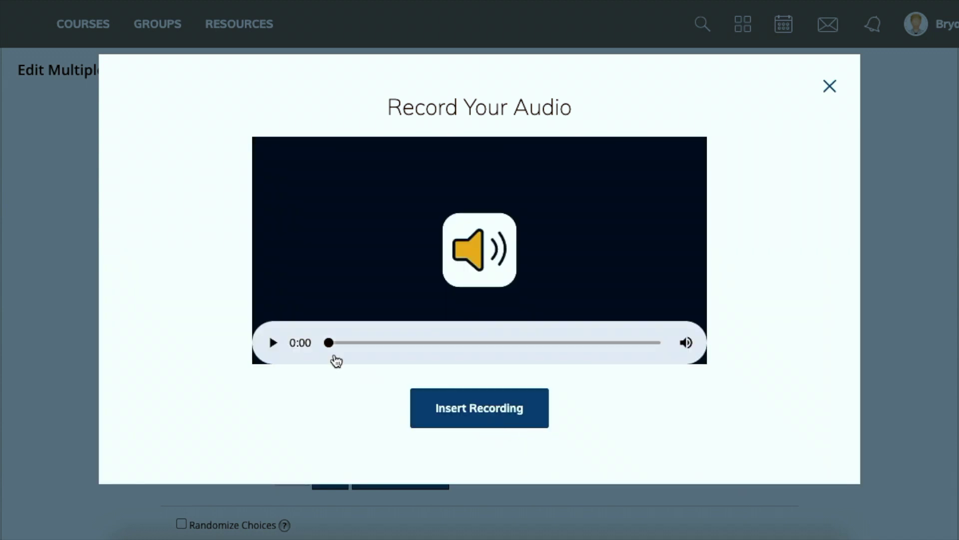
Step: Insert Audio Recording.webm into the question and save the question
click(465, 411)
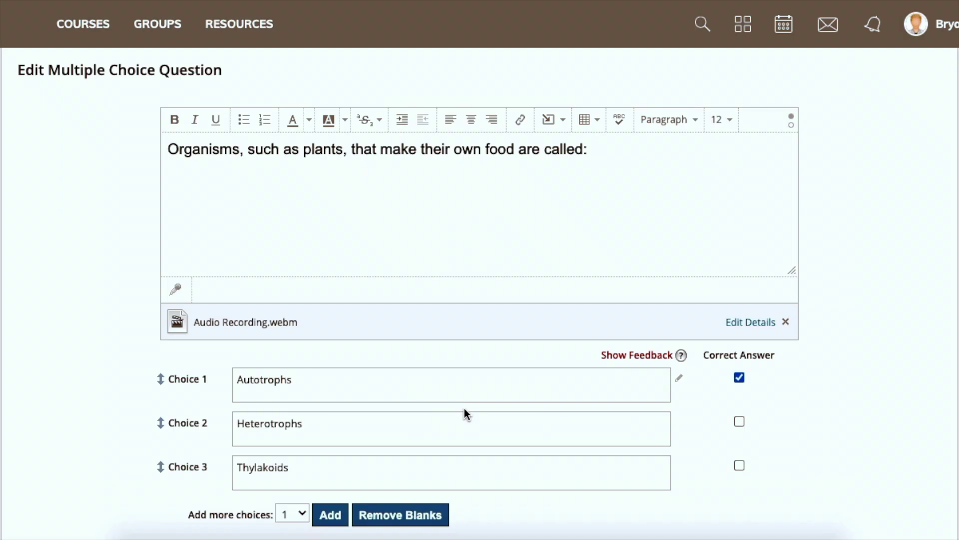
scroll(563, 356, down, 3)
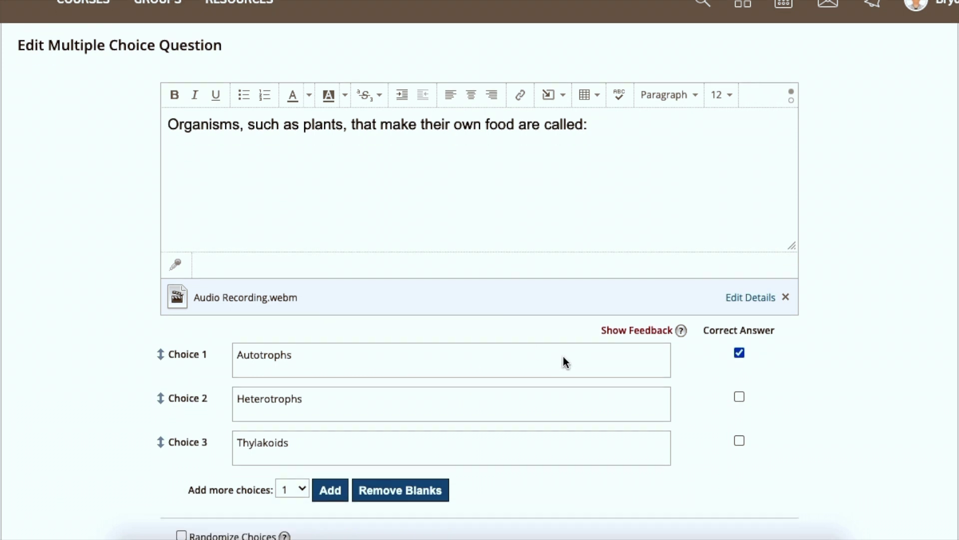
scroll(563, 356, down, 3)
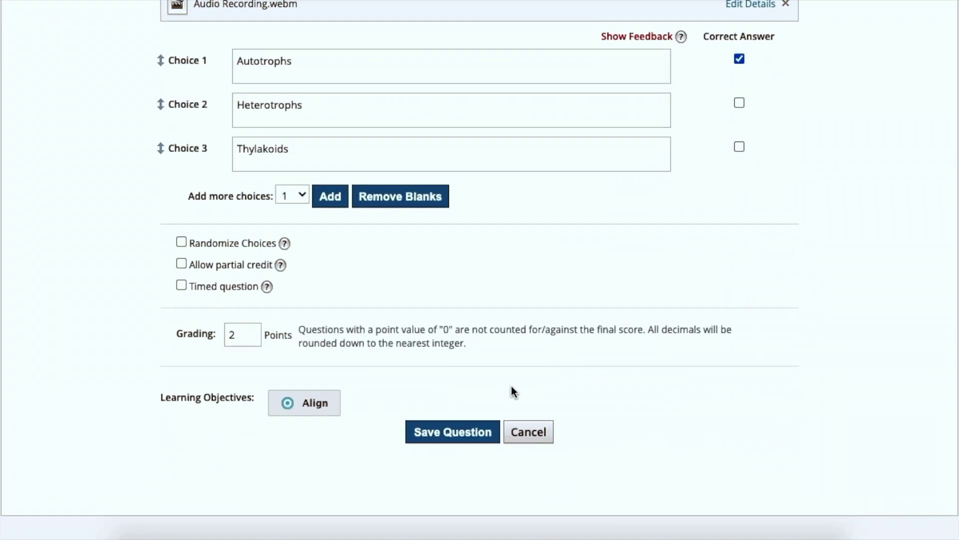
click(460, 430)
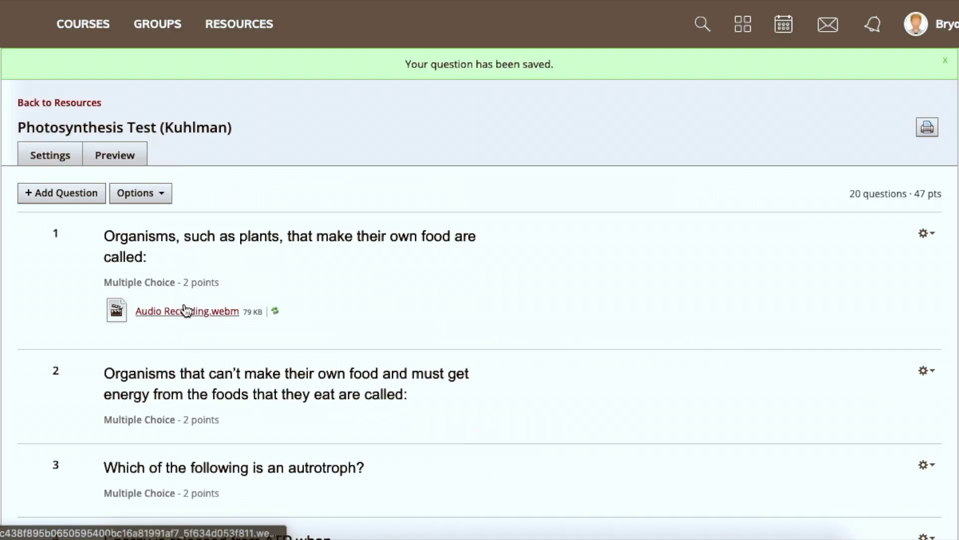
click(116, 156)
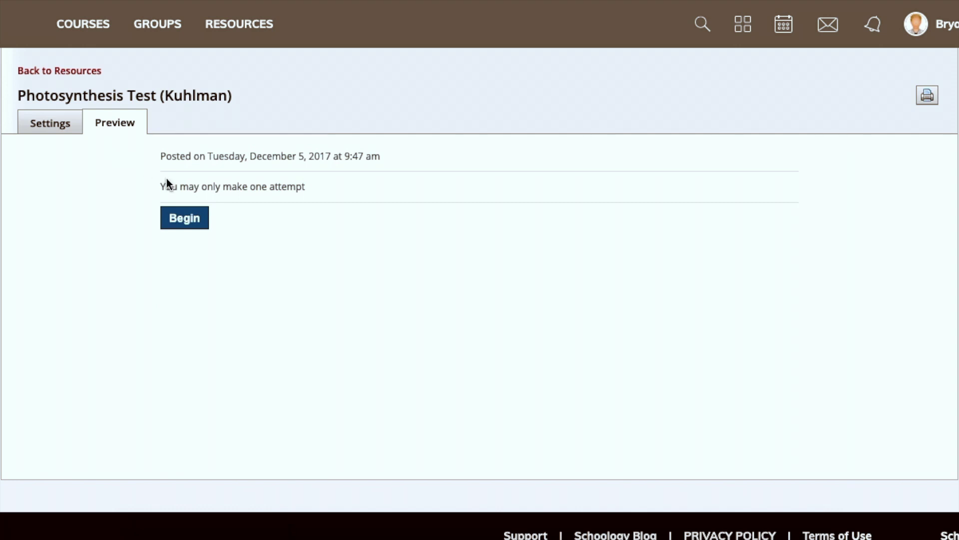
Step: Begin the Photosynthesis Test preview, showing Question 1 with Audio Recording.webm and three answer choices
click(174, 220)
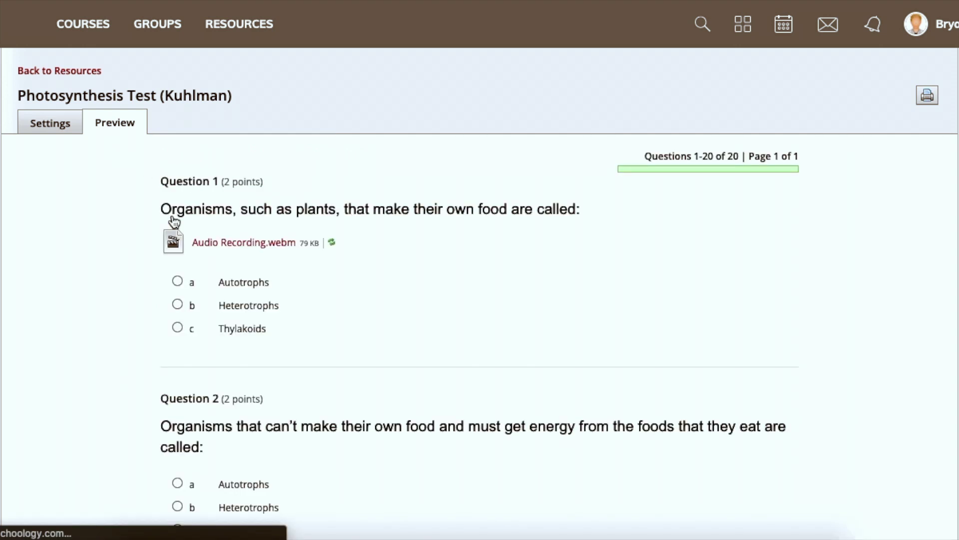